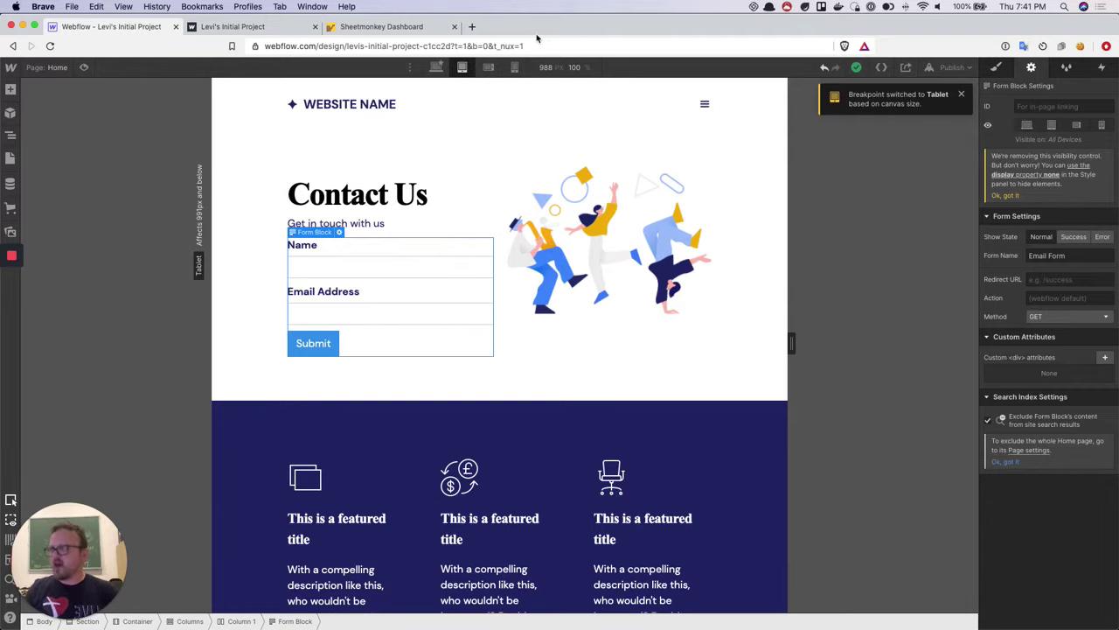
Load sheetmonkey.io in a new browser tab
key("super+t")
type("sheetmo")
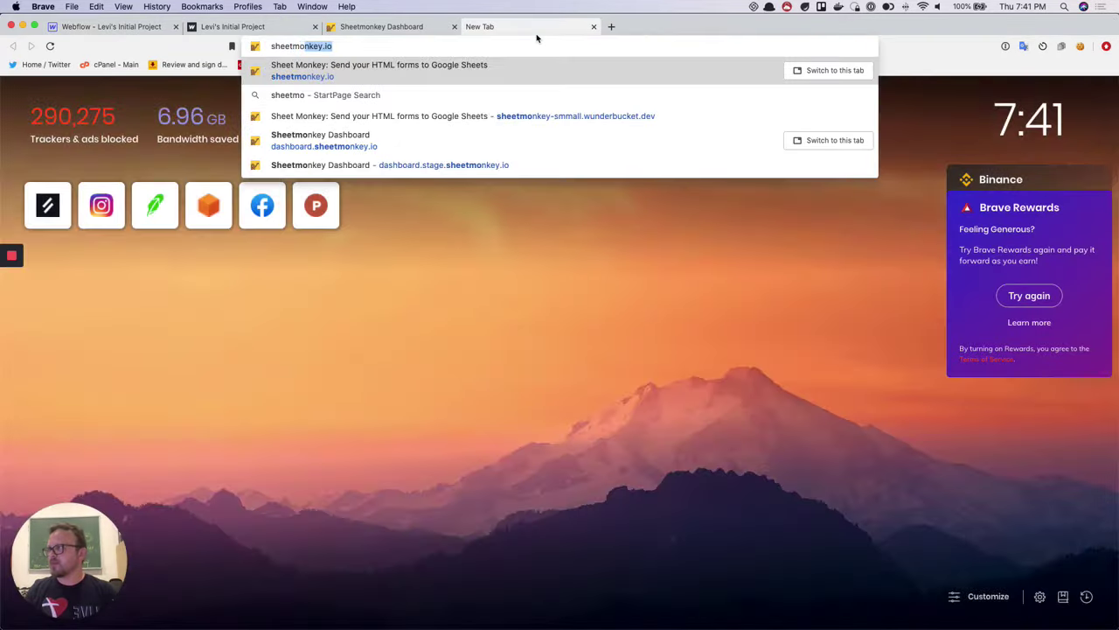
key("Return")
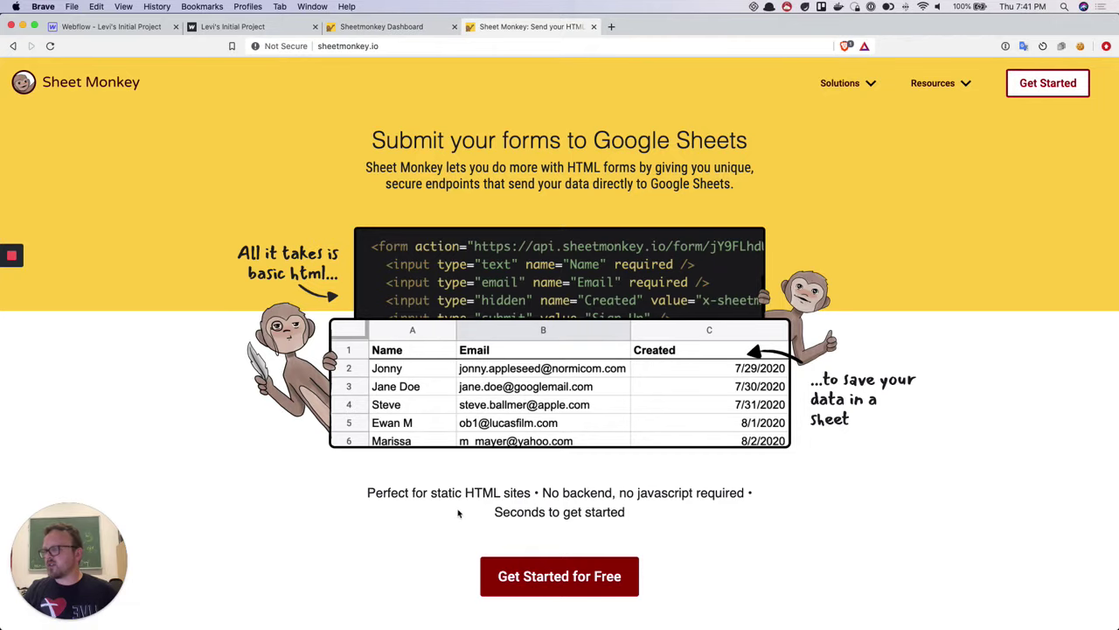
From the Sheetmonkey Dashboard, create and save a new form using the Blank Sheet template
left_click(383, 29)
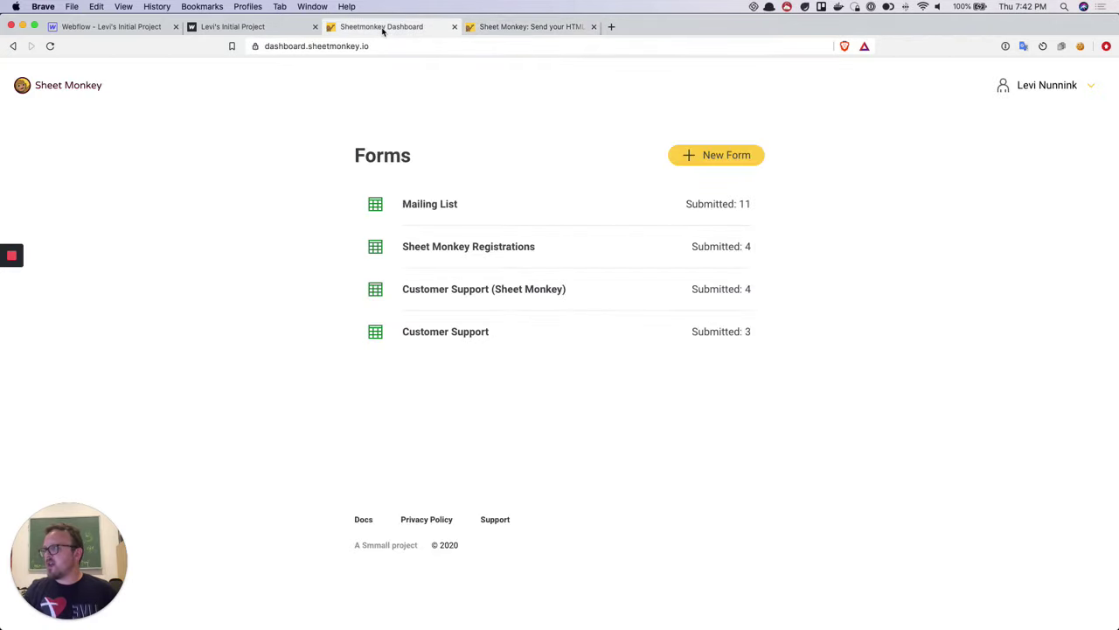
left_click(709, 155)
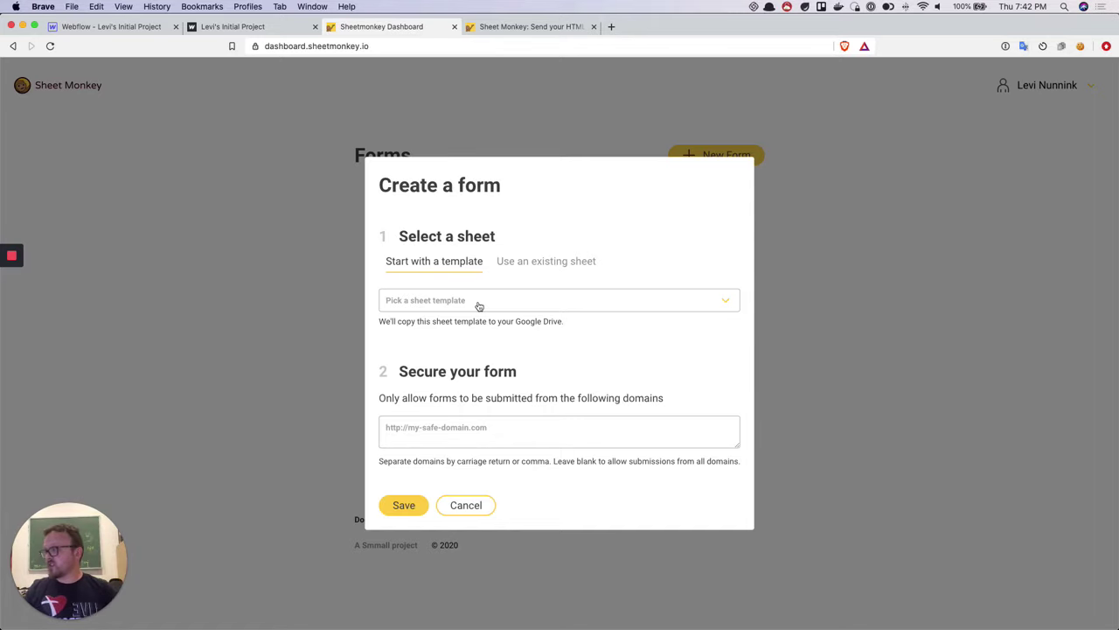
left_click(478, 304)
left_click(452, 434)
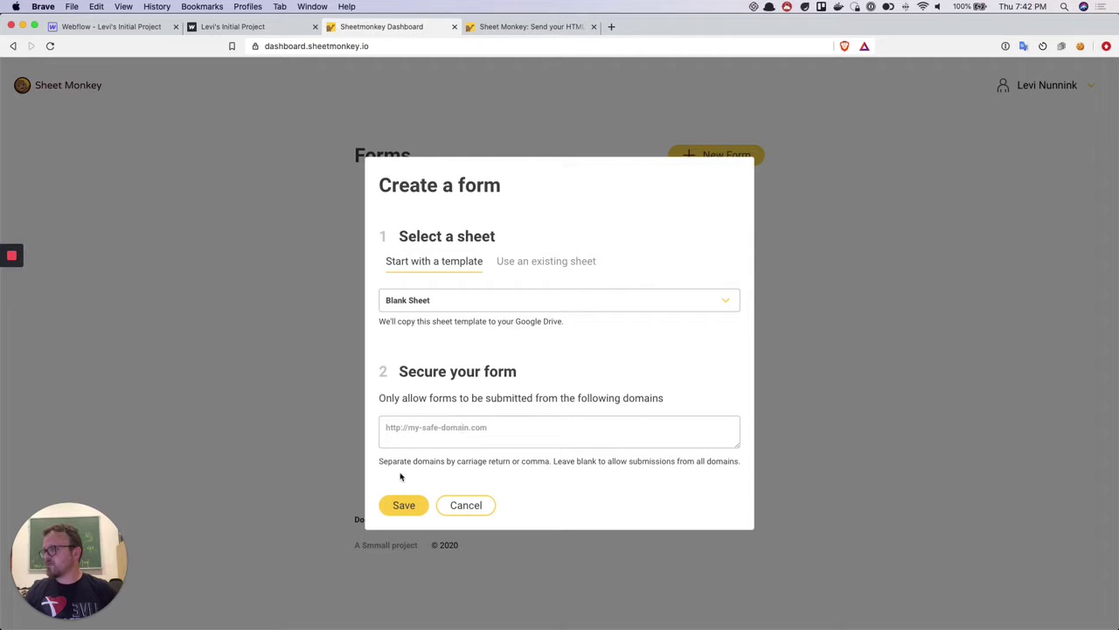
left_click(404, 505)
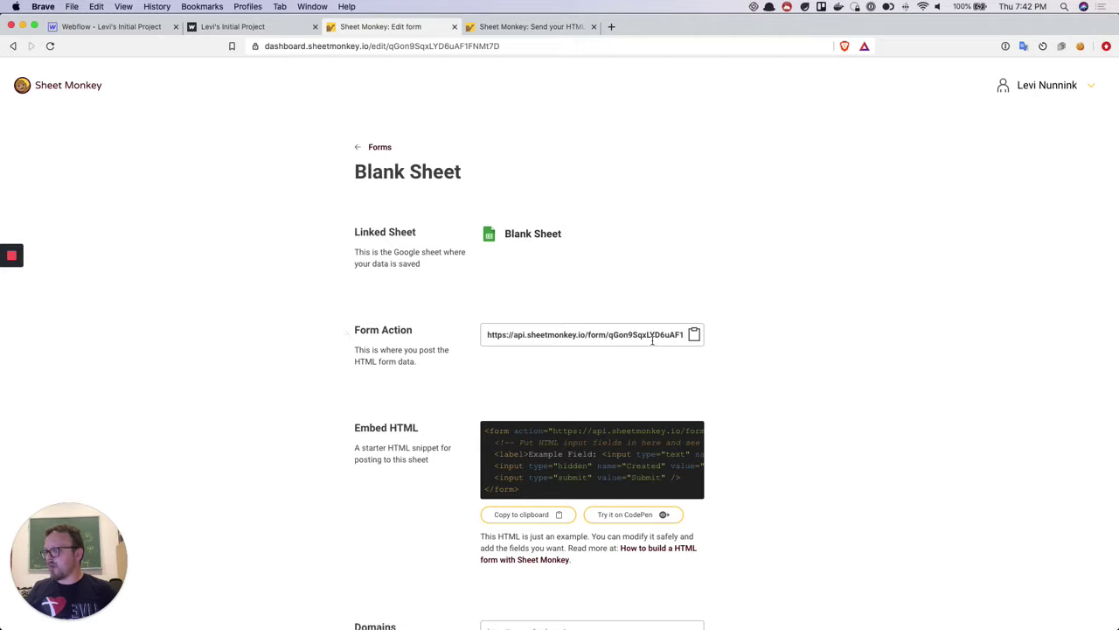
Copy the Blank Sheet form's Form Action URL and return to the Webflow project
left_click(694, 335)
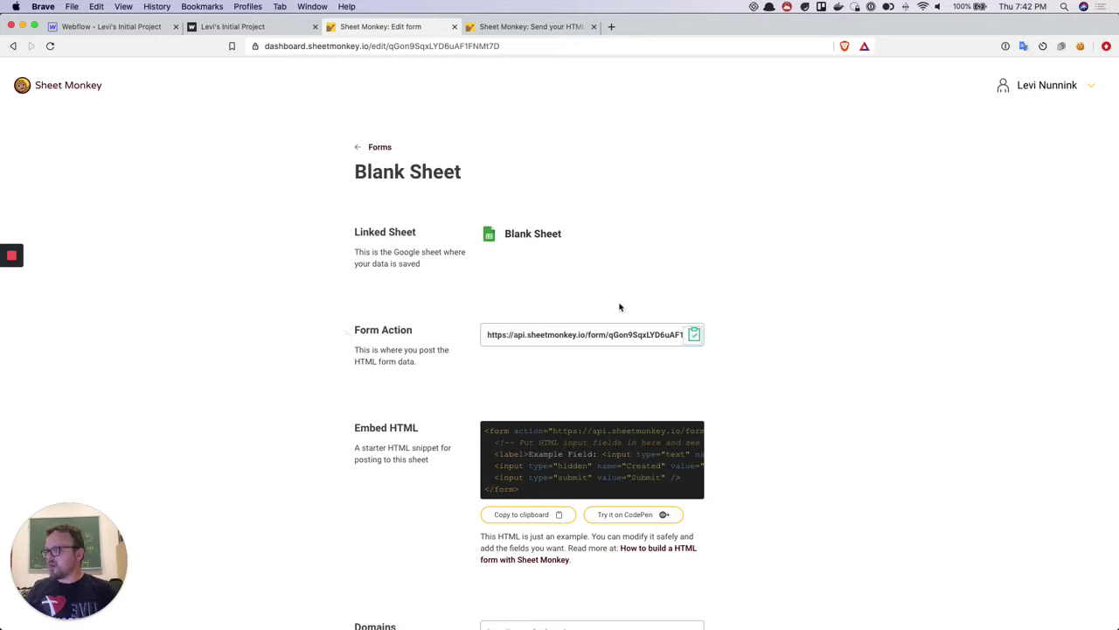
left_click(120, 26)
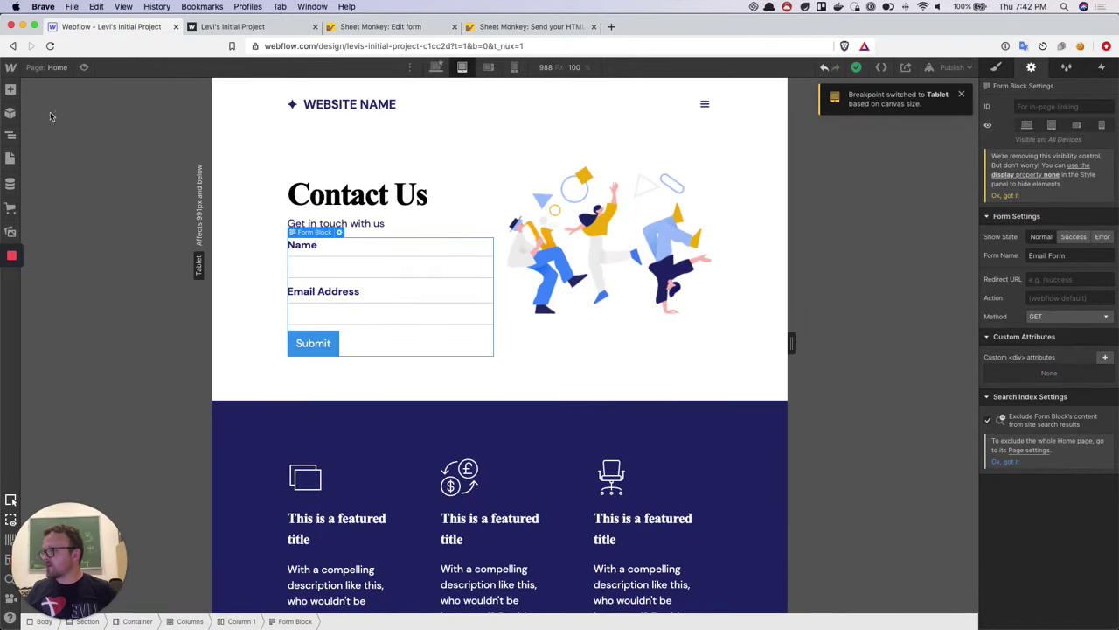
Bring up the Contact Us form block's full settings in the side panel
left_click(11, 115)
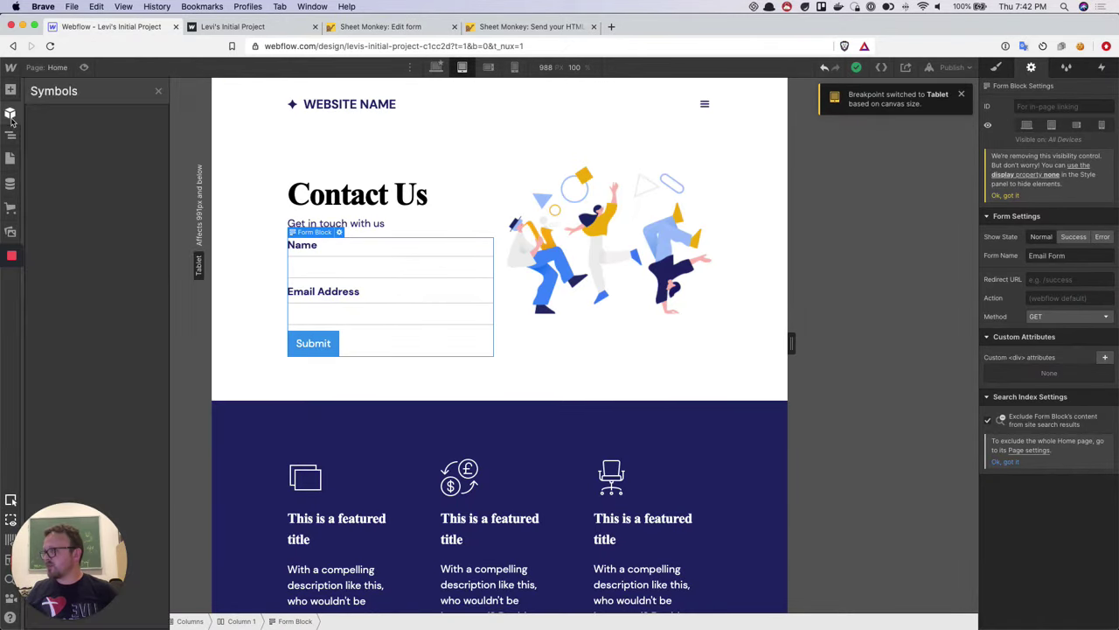
left_click(11, 115)
left_click(11, 136)
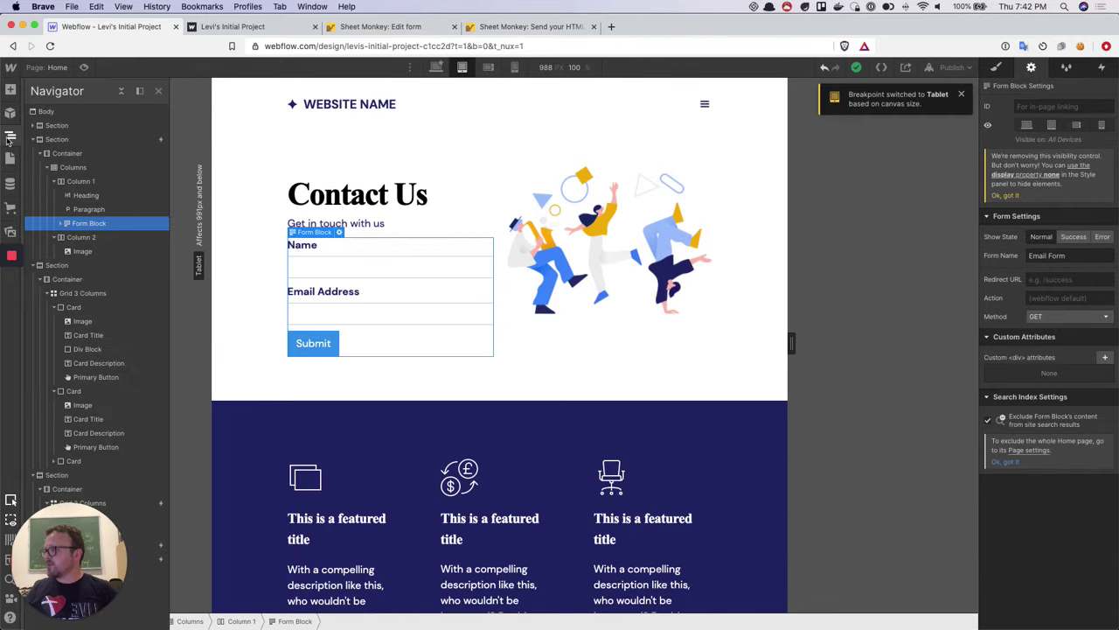
left_click(10, 89)
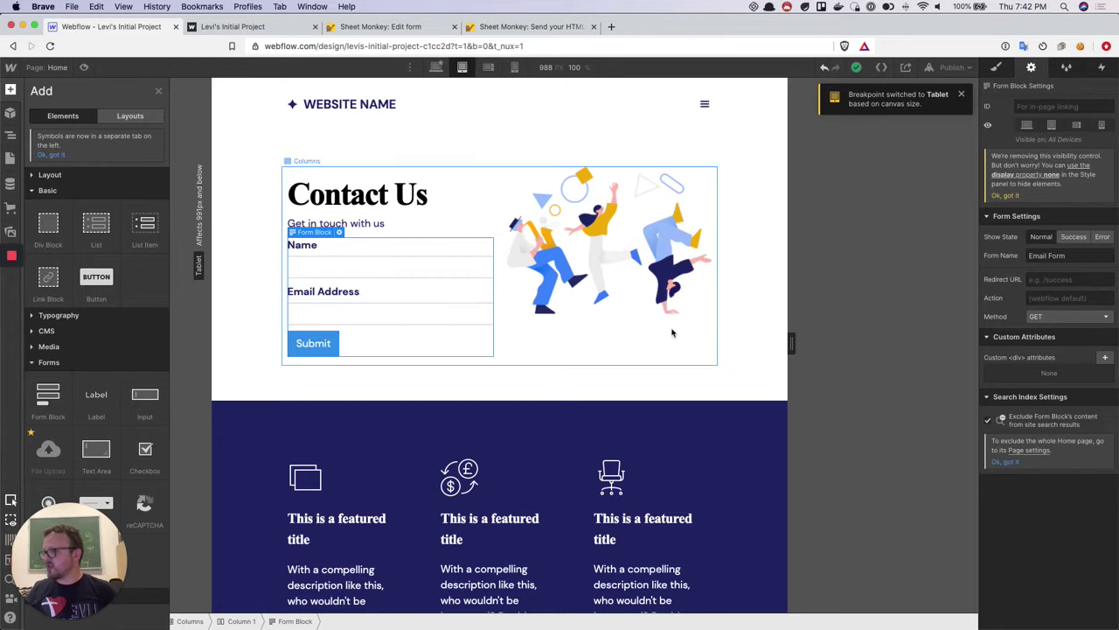
left_click(339, 233)
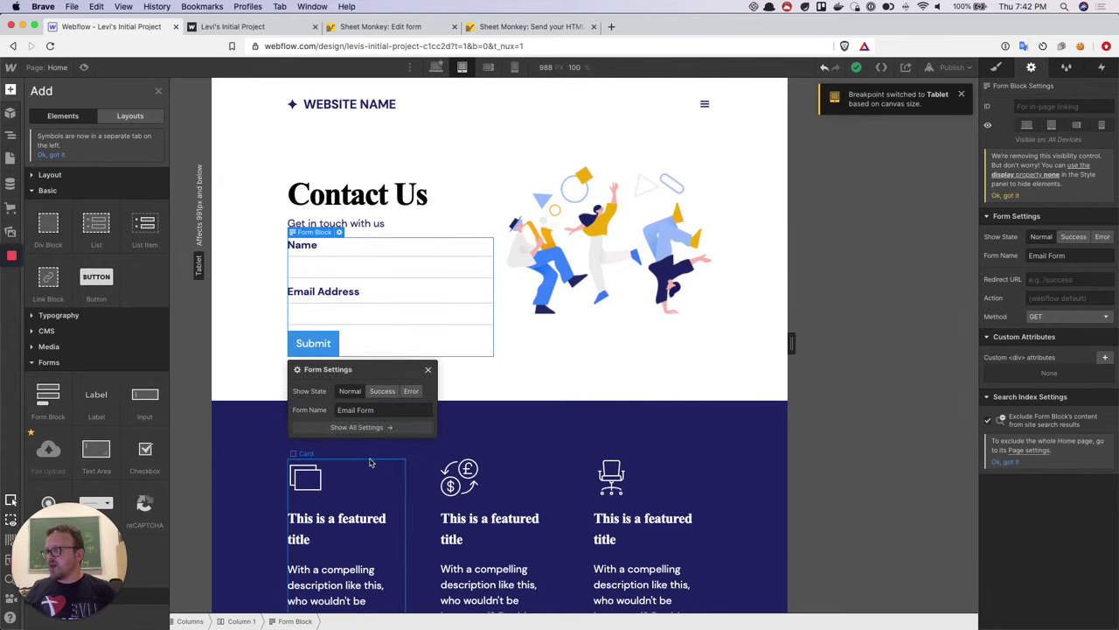
left_click(365, 427)
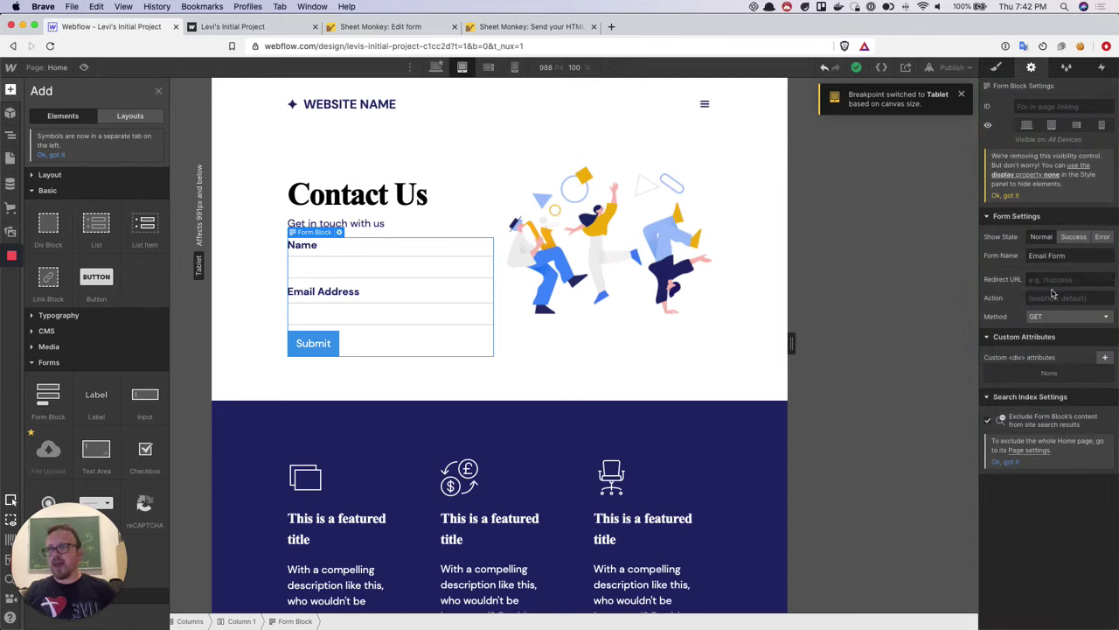
Paste the Sheet Monkey URL as the form Action and set Method to POST
left_click(1050, 298)
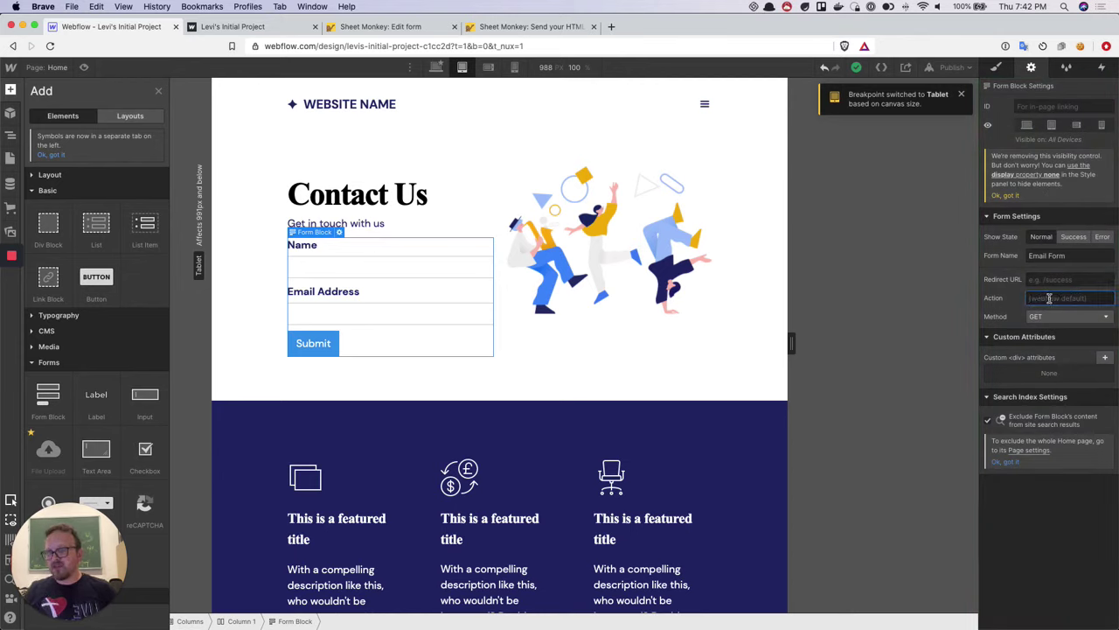
key("super+v")
left_click_drag(1072, 298, 941, 301)
left_click(1056, 299)
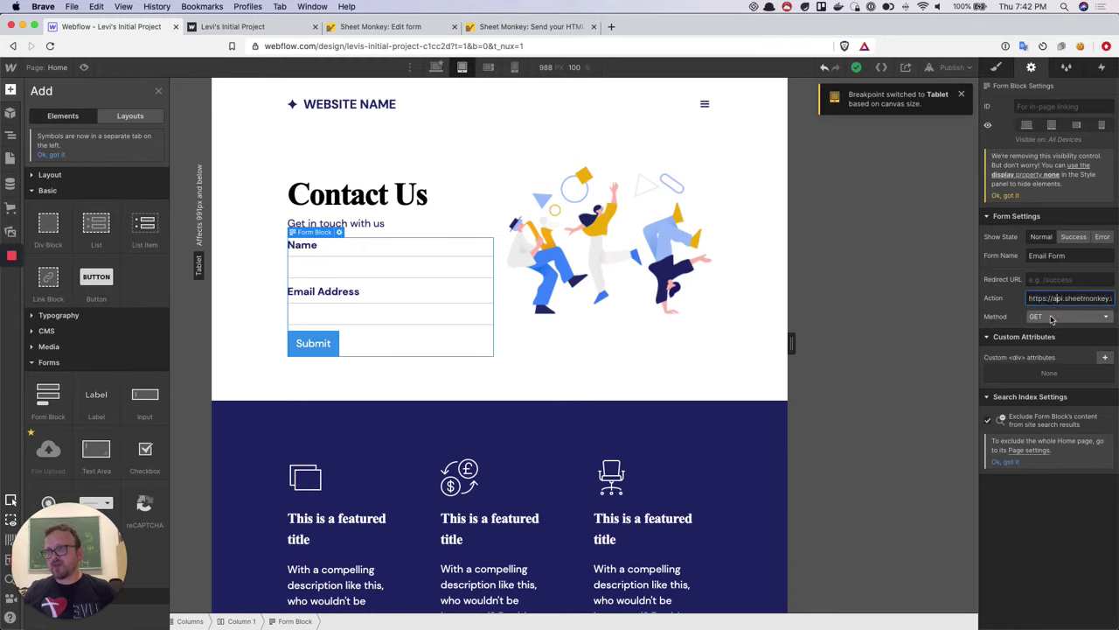
left_click(1052, 319)
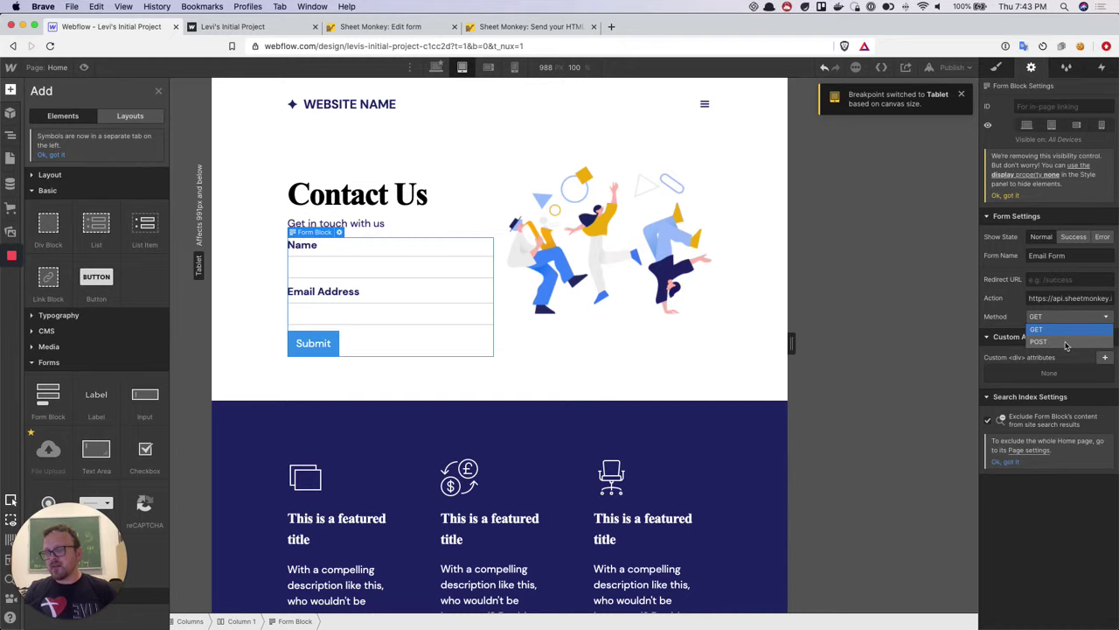
left_click(1066, 343)
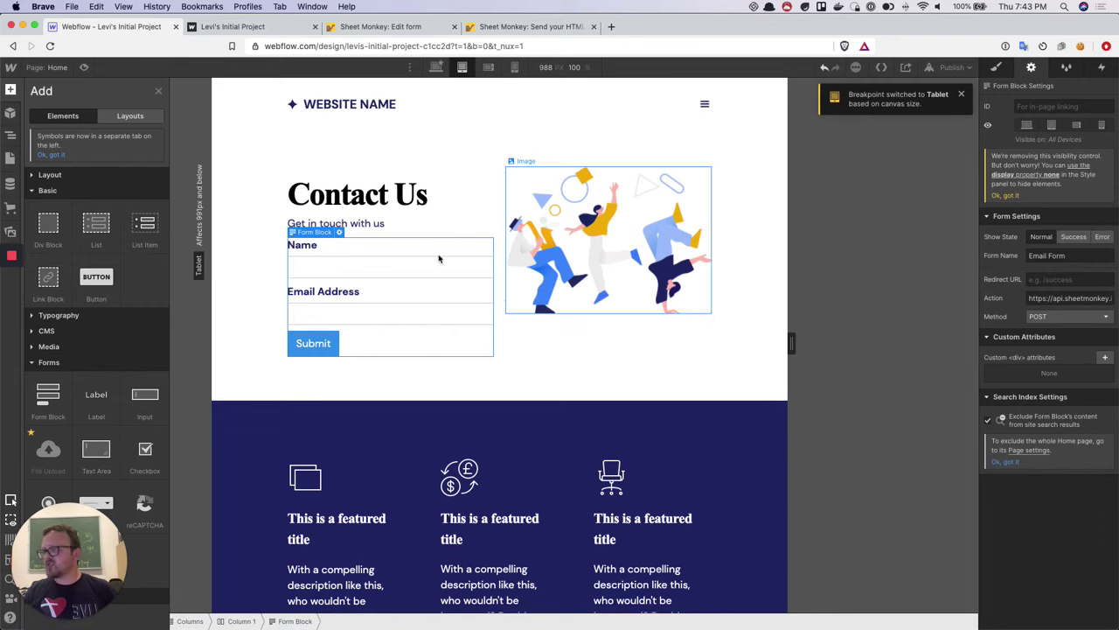
Check the Name and Email Address field settings, then preview the Contact Us page
left_click(364, 274)
double_click(363, 278)
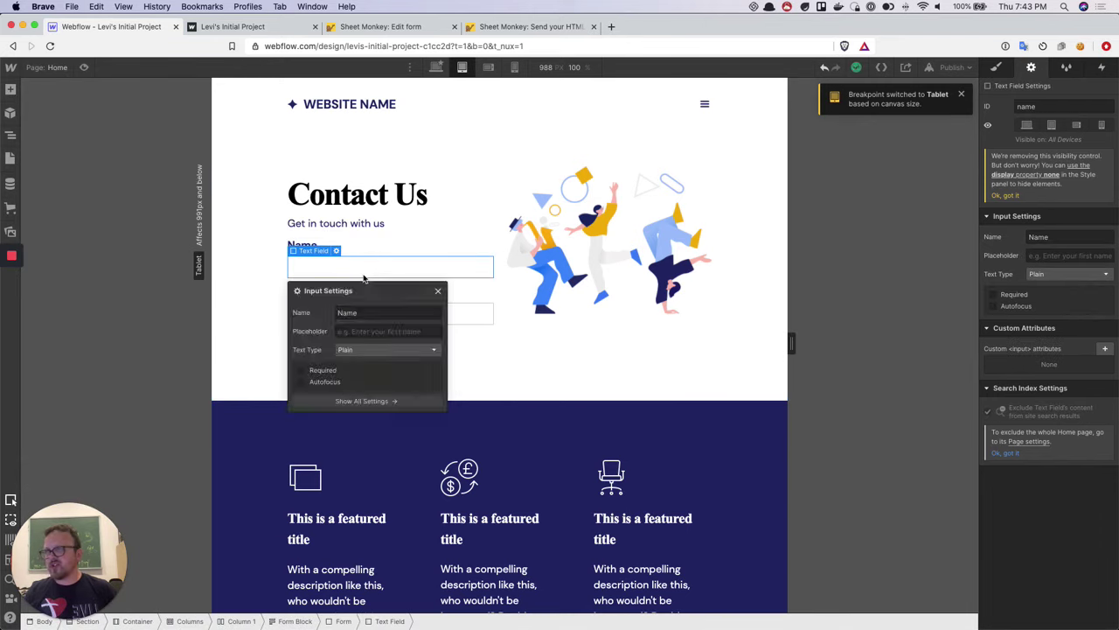
left_click(438, 290)
left_click(445, 299)
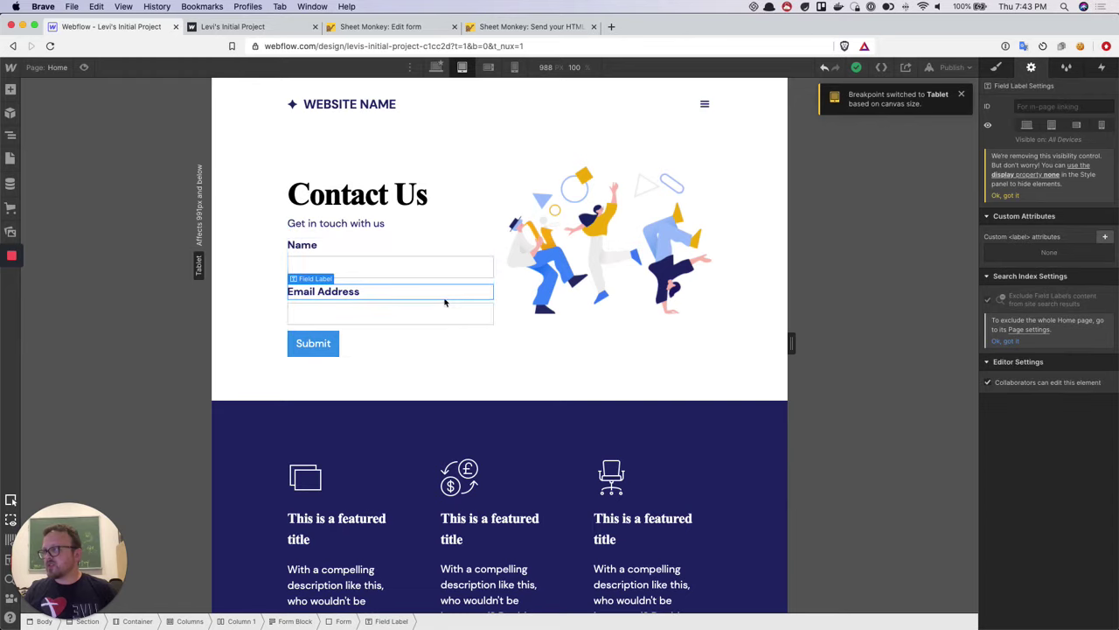
left_click(437, 328)
left_click(437, 321)
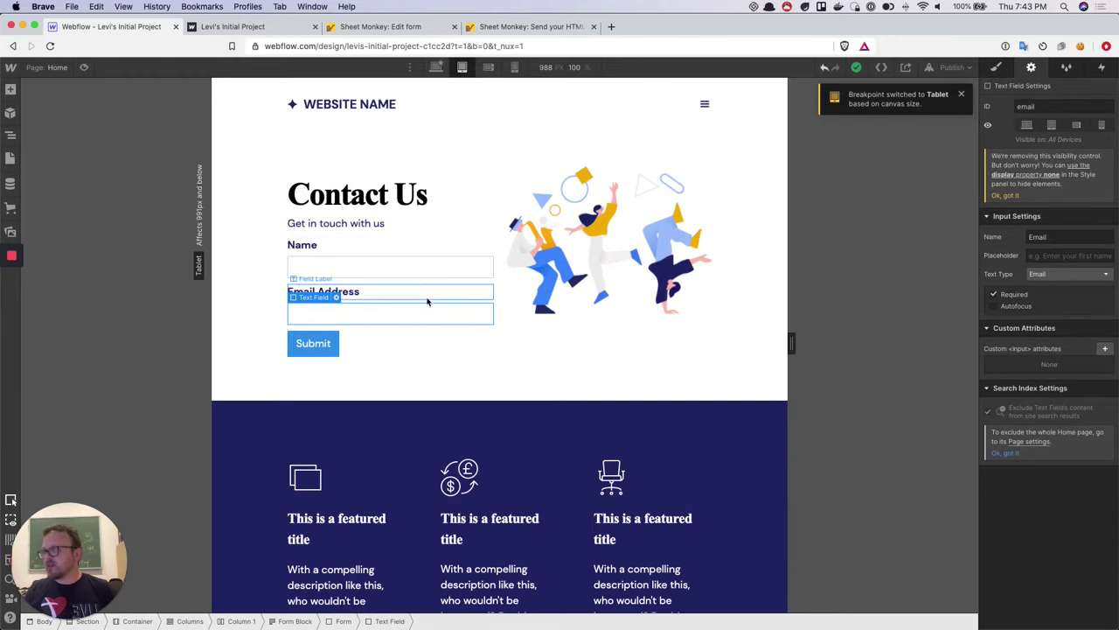
left_click(405, 270)
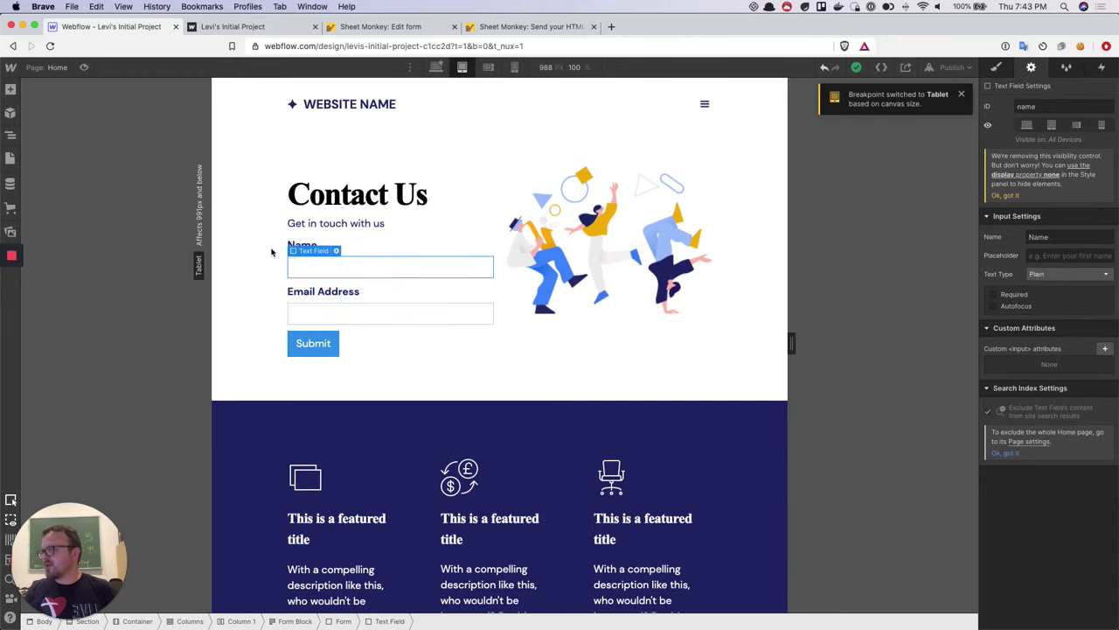
left_click(83, 67)
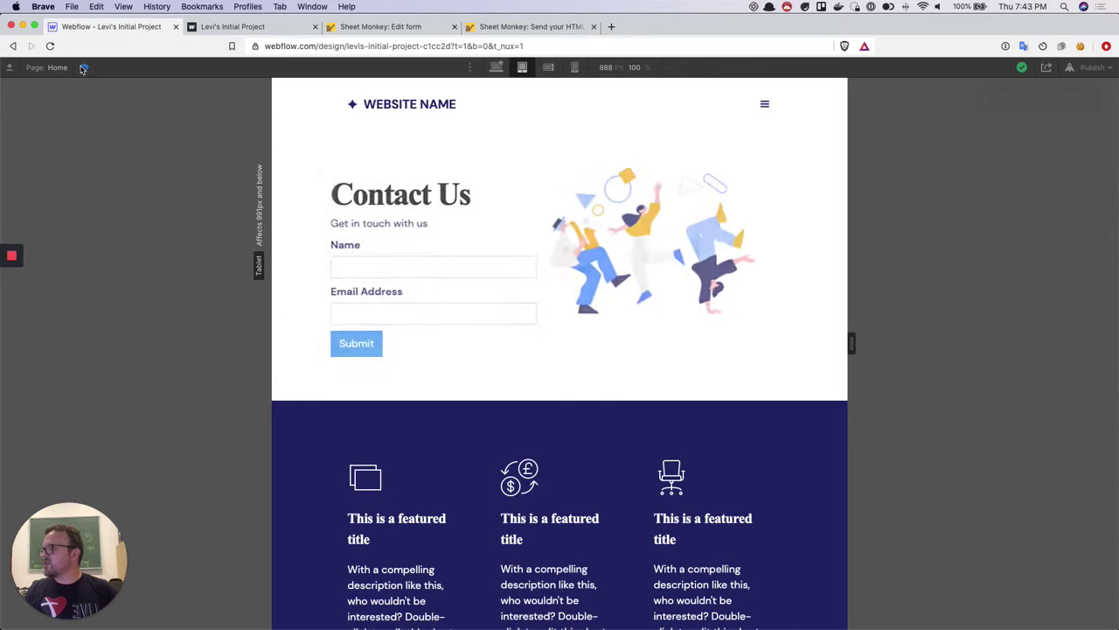
Fill the preview form's Name and Email Address fields with a test name and e-mail
left_click(403, 271)
left_click(300, 253)
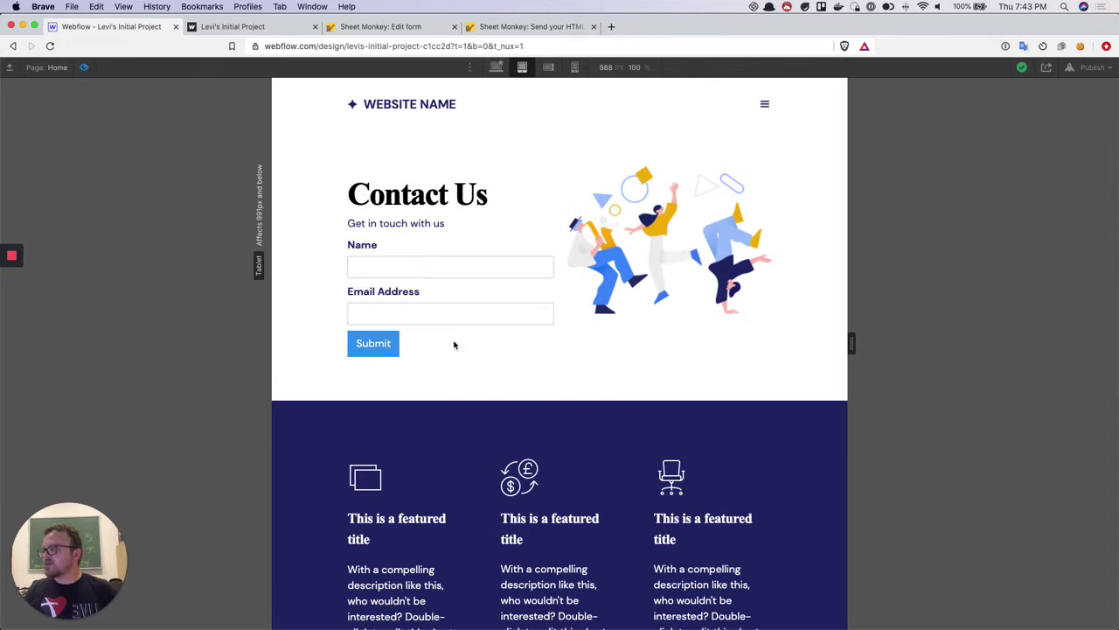
left_click(424, 265)
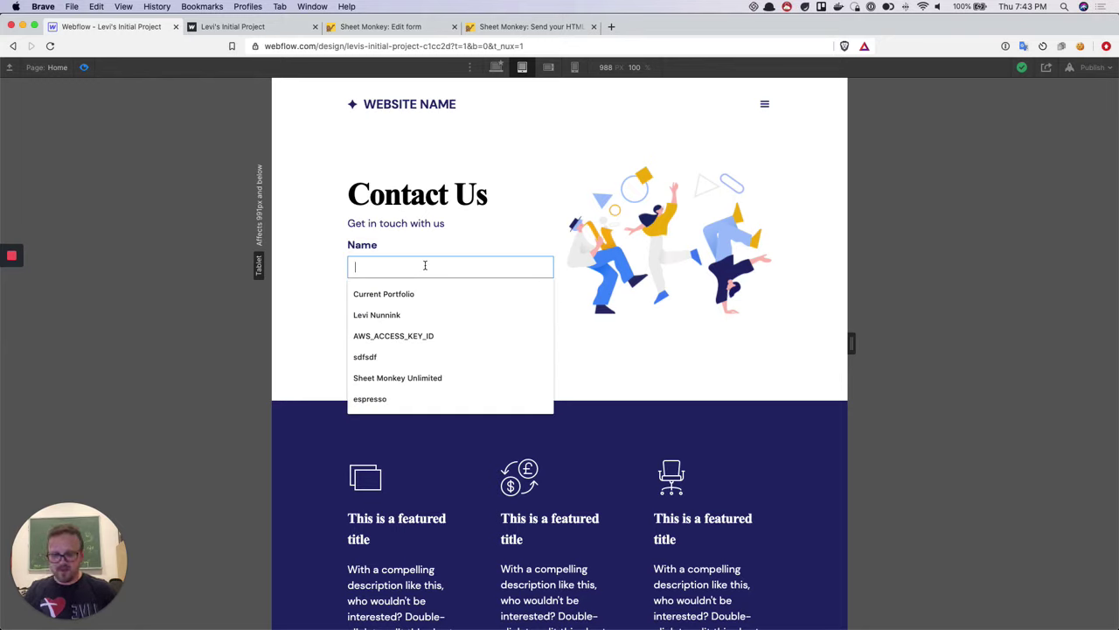
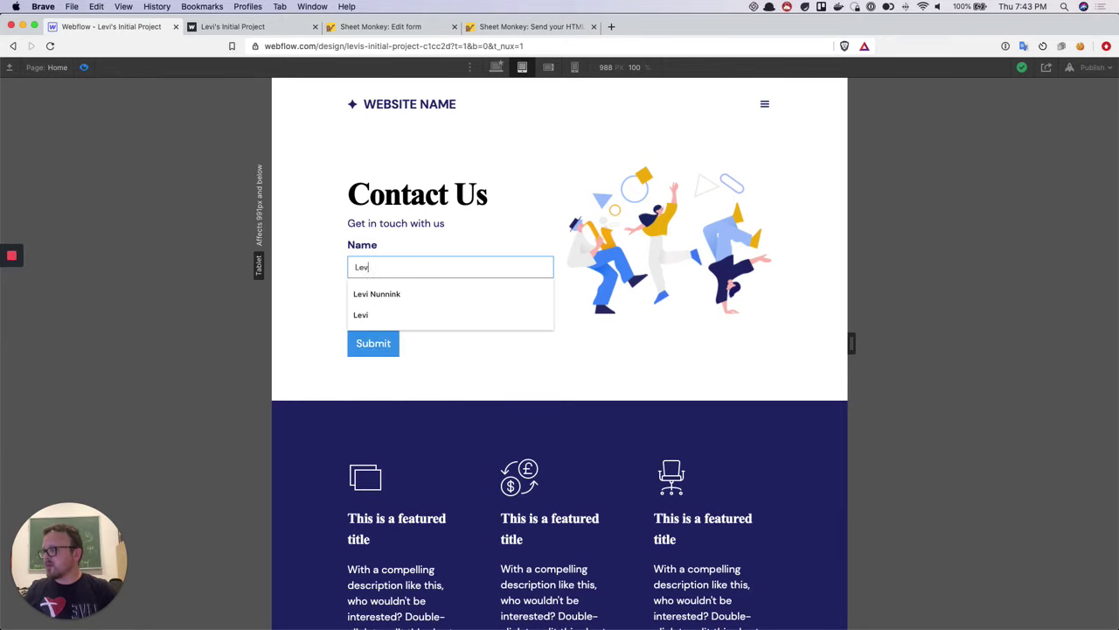
key("Tab")
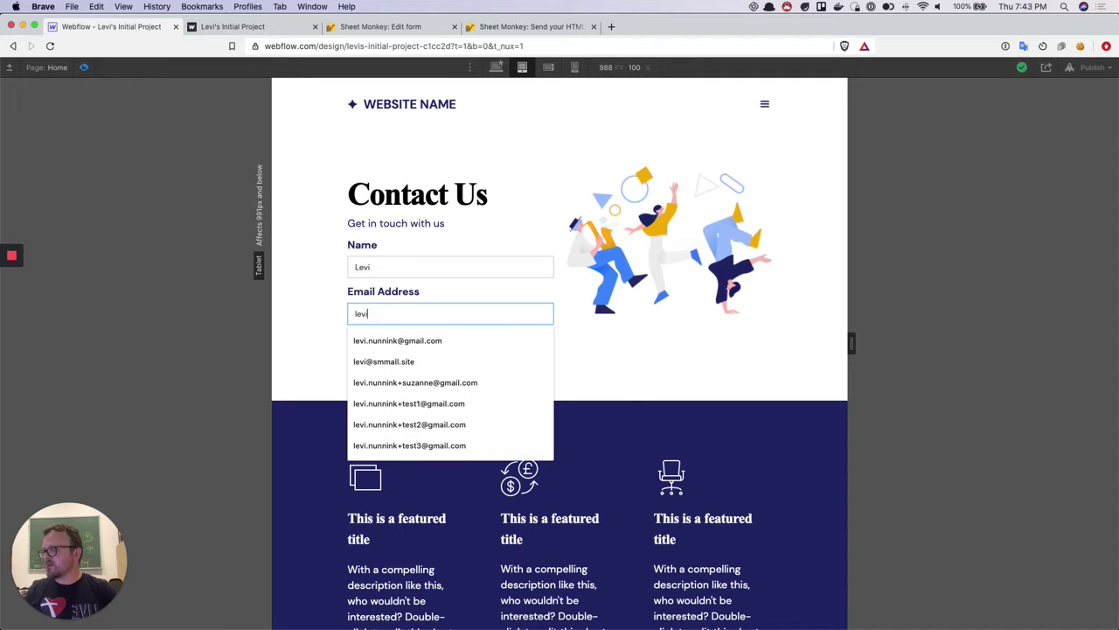
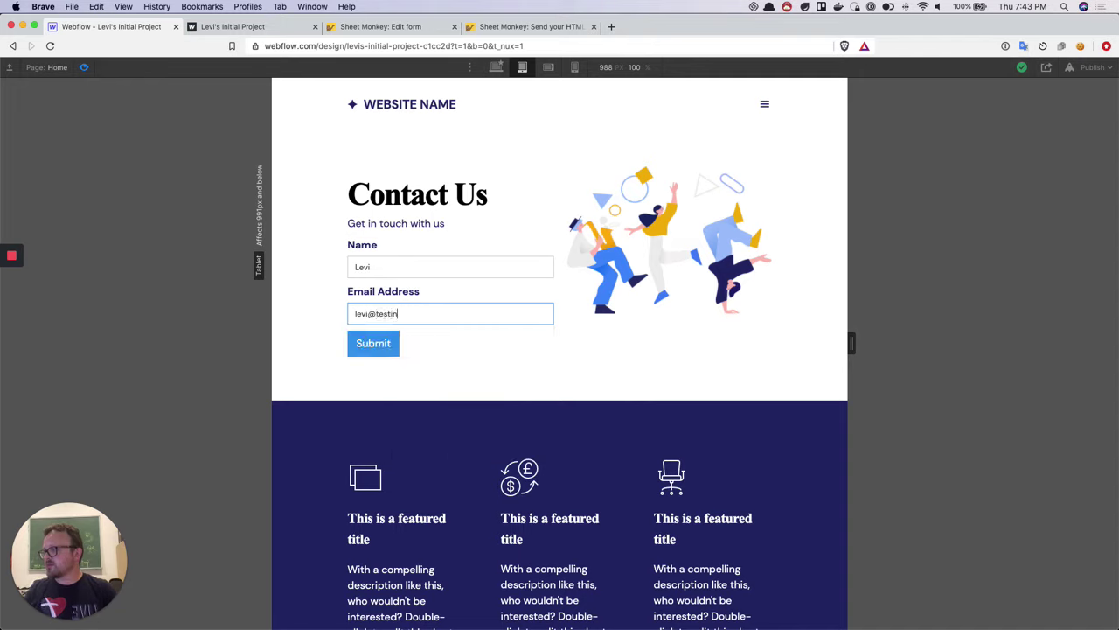
Submit the test form and dismiss the warning that forms only work when published
left_click(567, 377)
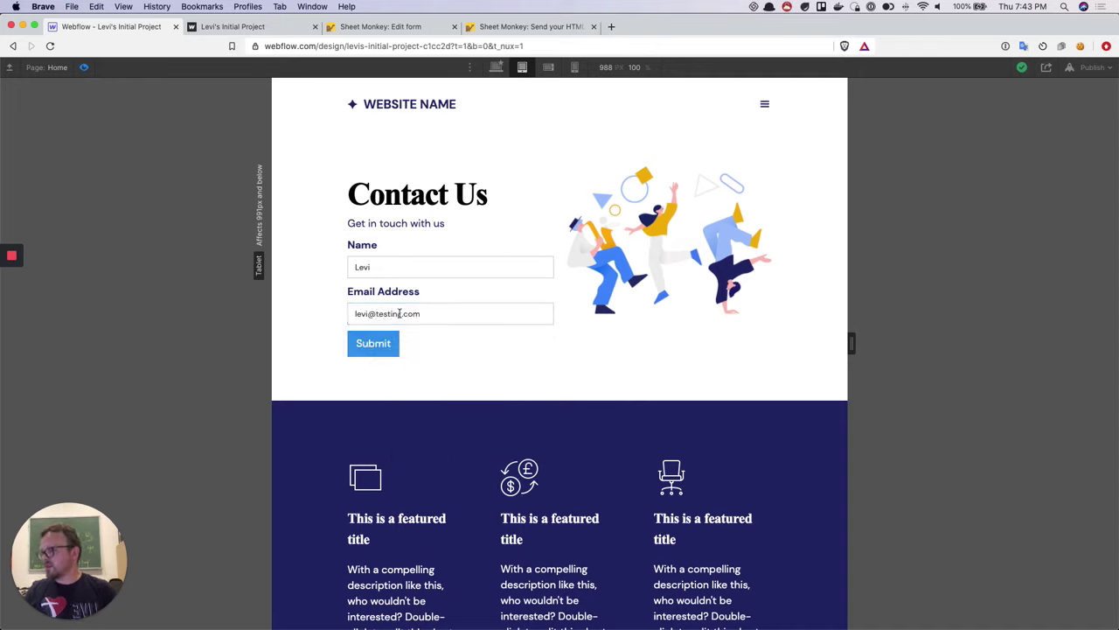
left_click(387, 344)
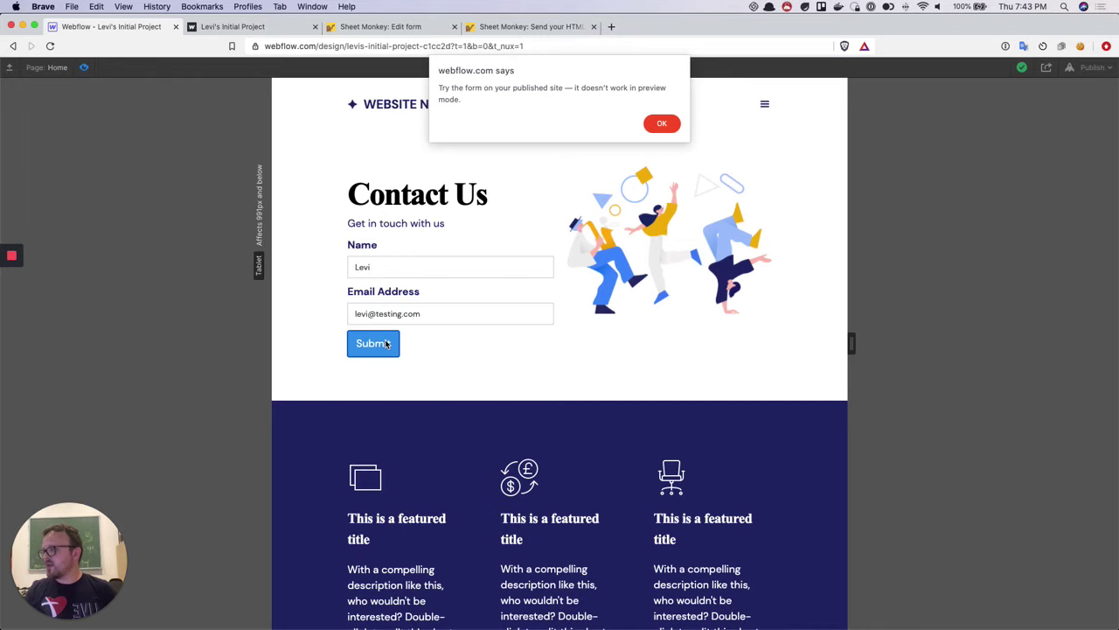
left_click(662, 123)
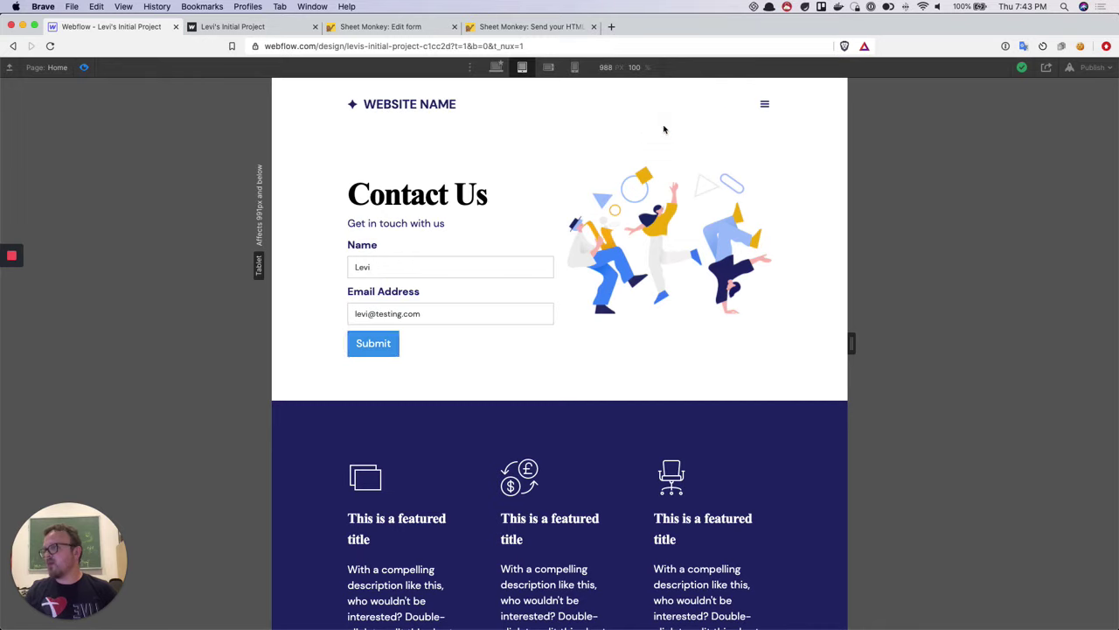
left_click(1094, 68)
Publish to the selected webflow.io domain and open the live site in a new tab
left_click(1035, 214)
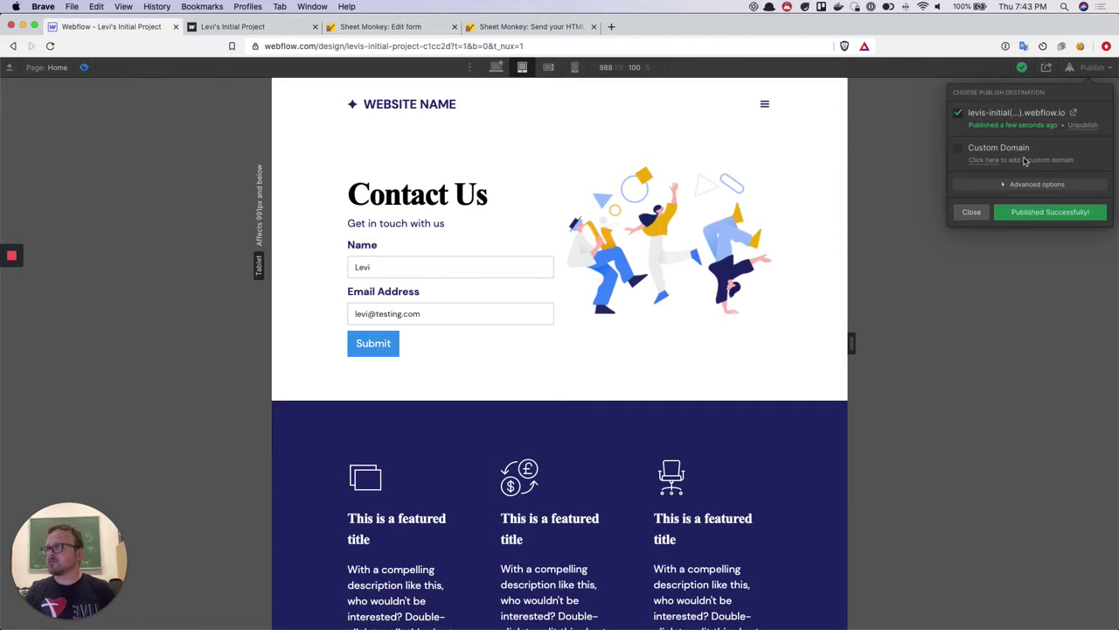
left_click(1074, 113)
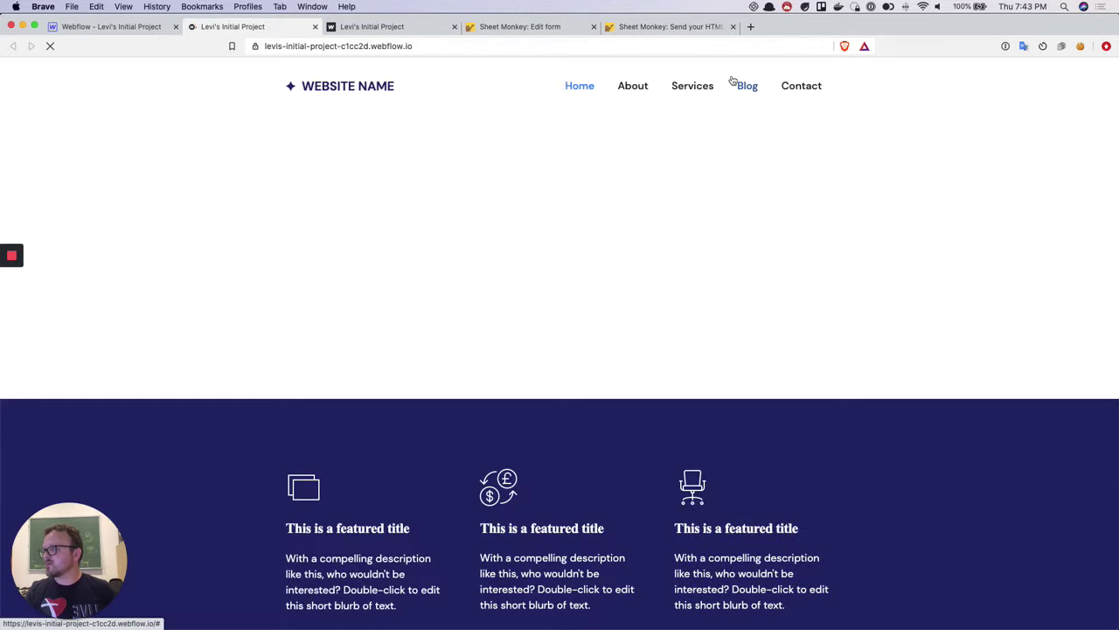
In the live site's Contact section, submit the form with a test name and e-mail
left_click(798, 93)
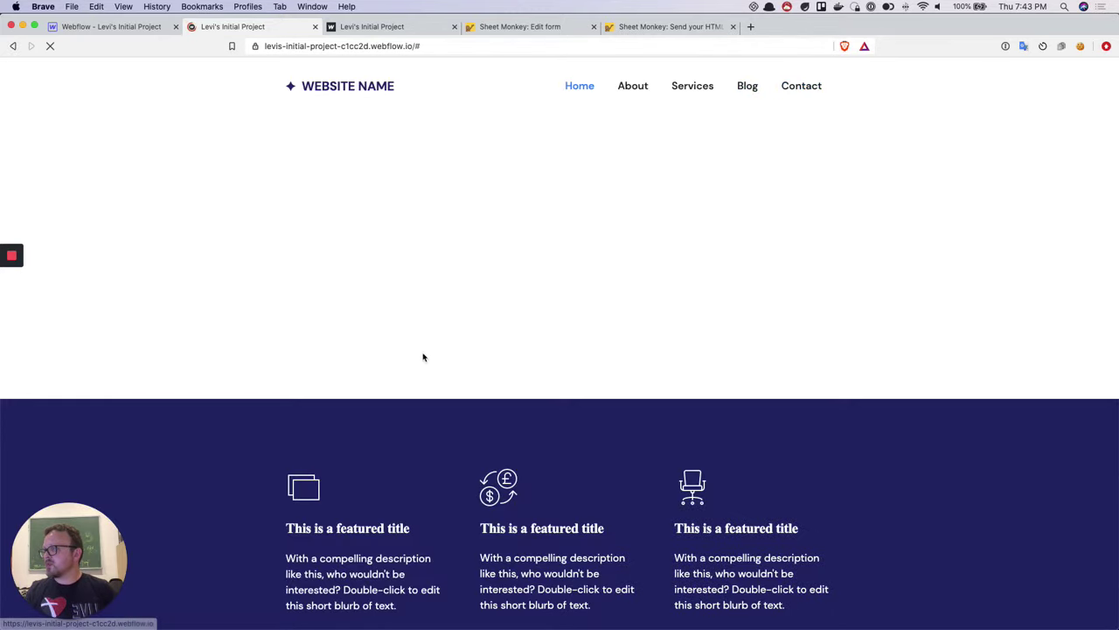
left_click(366, 255)
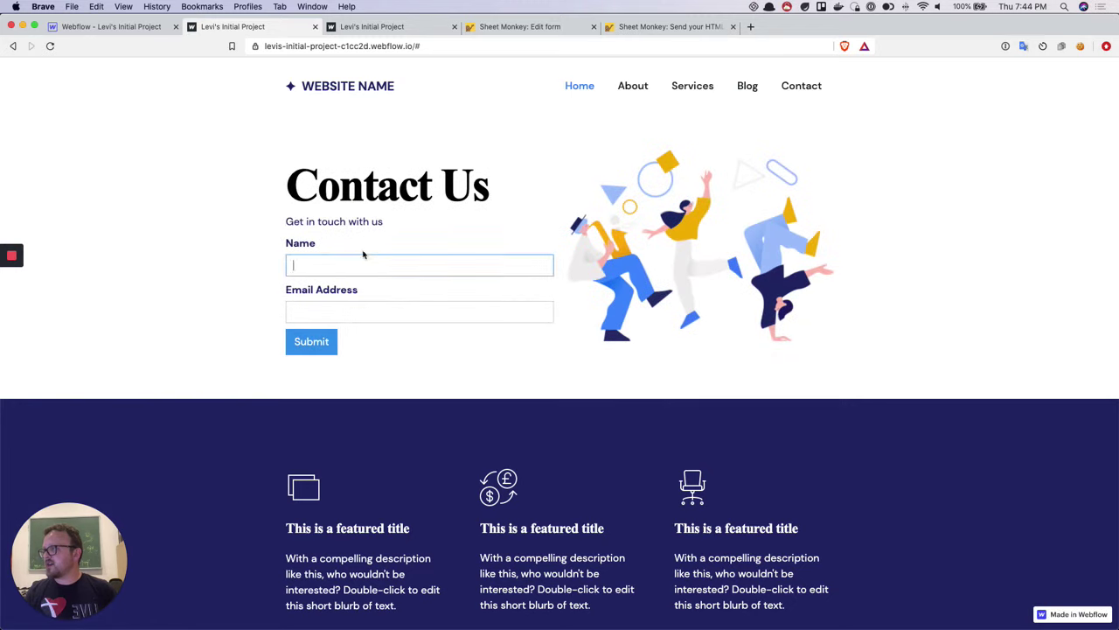
type("Levi")
key("Tab")
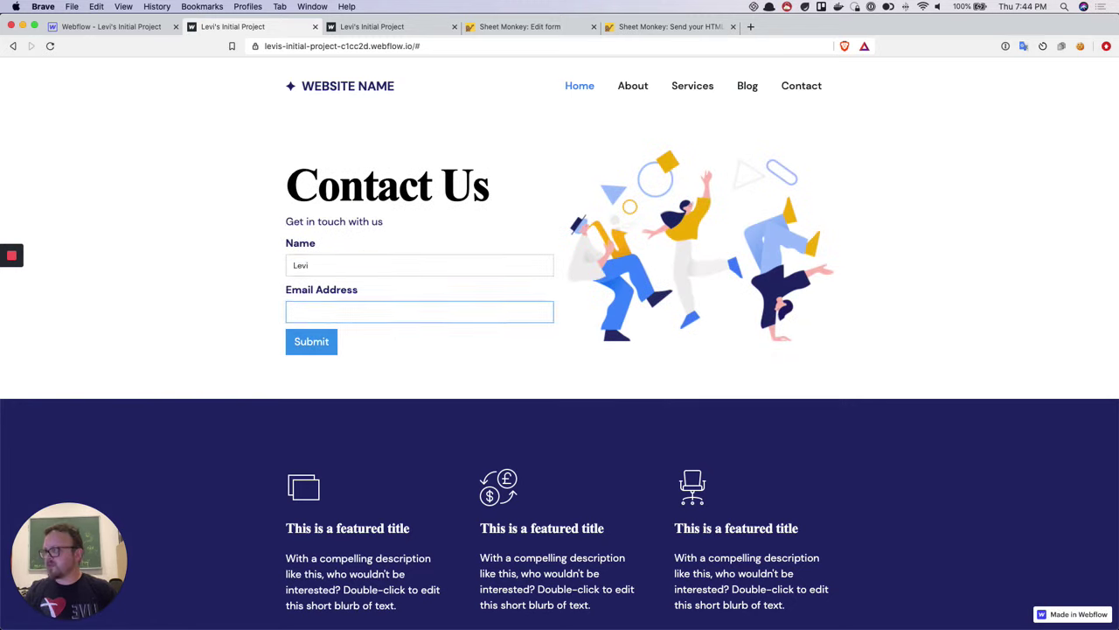
type("testing@testinc")
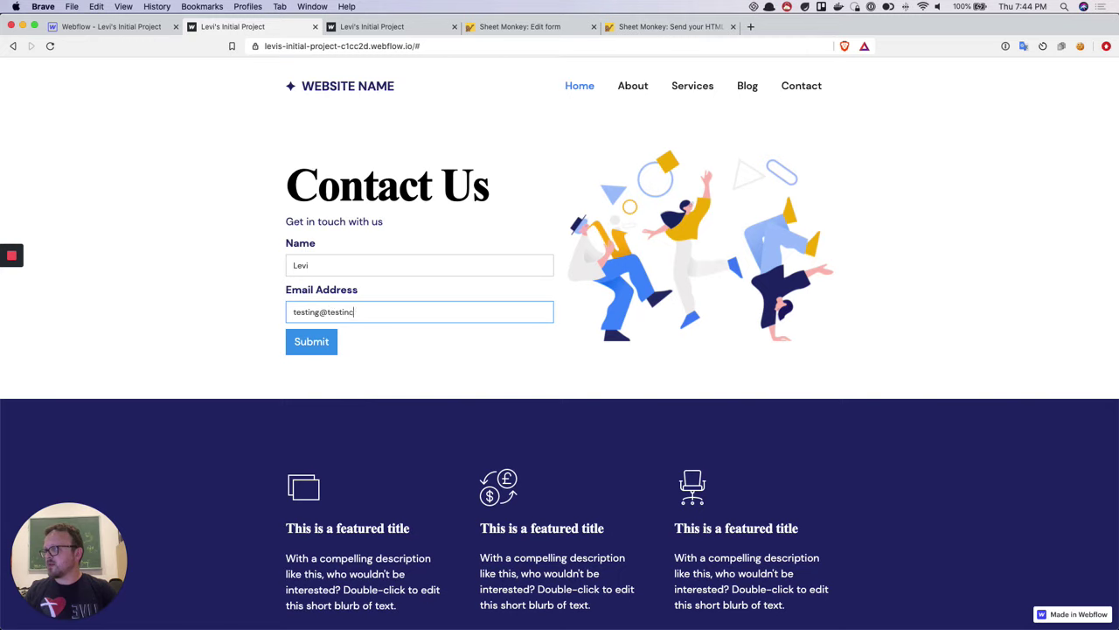
type(".com")
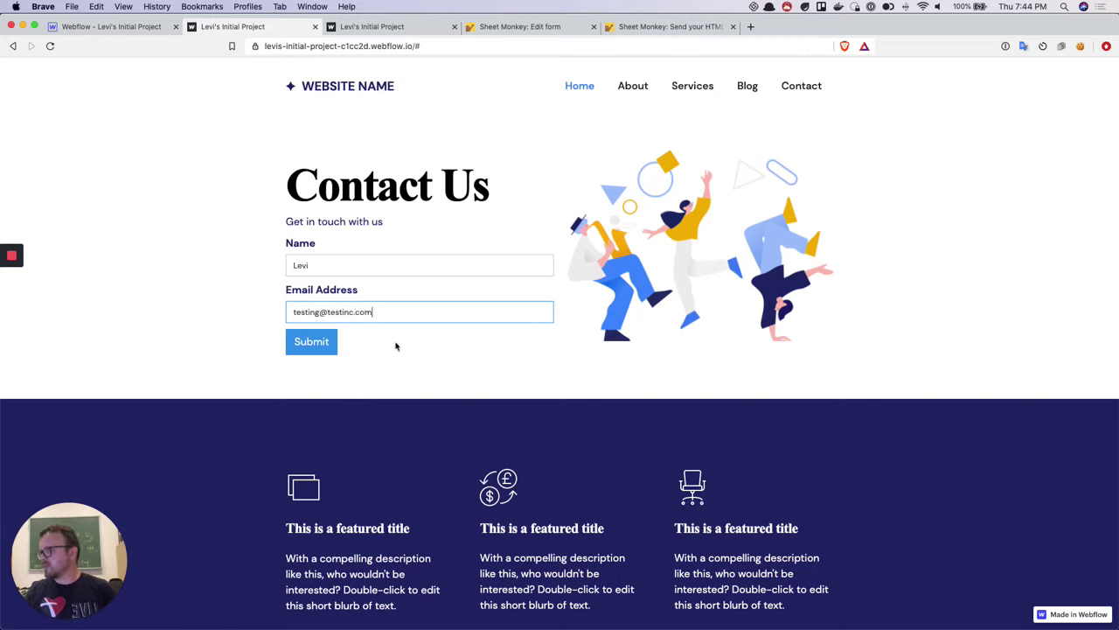
left_click(323, 351)
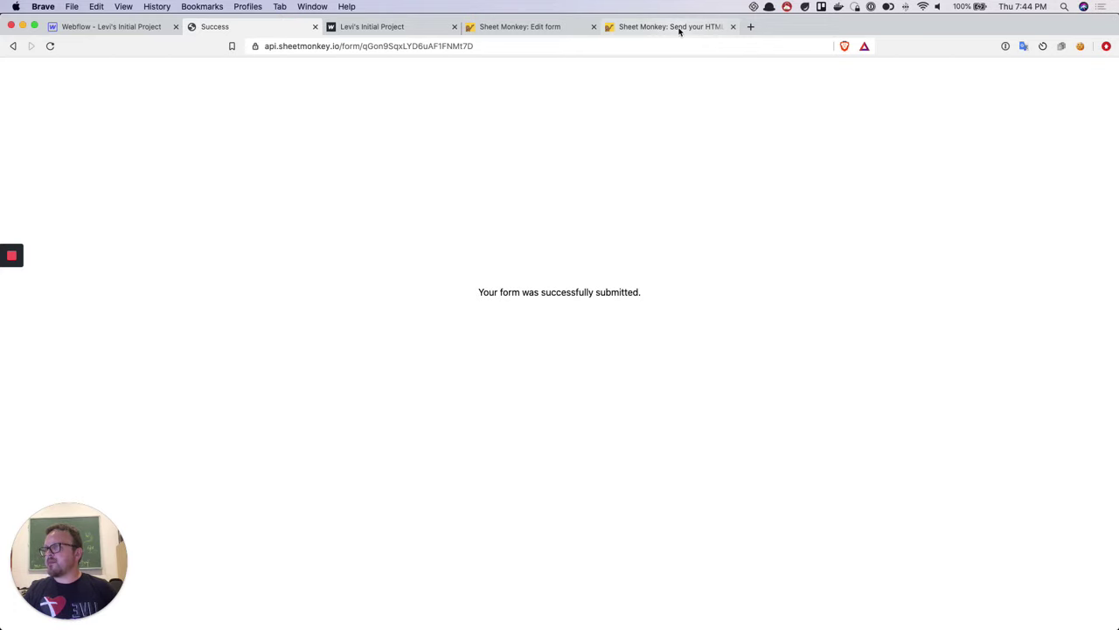
Open the linked Blank Sheet in Google Sheets to verify the new row, then return to sheetmonkey.io
left_click(679, 30)
left_click(568, 28)
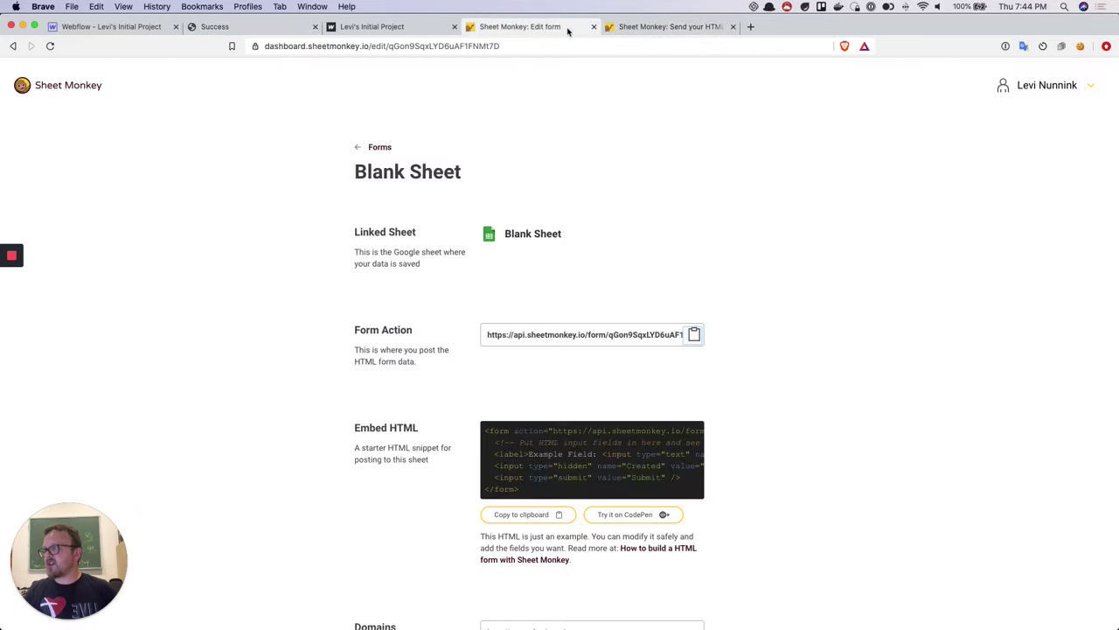
left_click(533, 236)
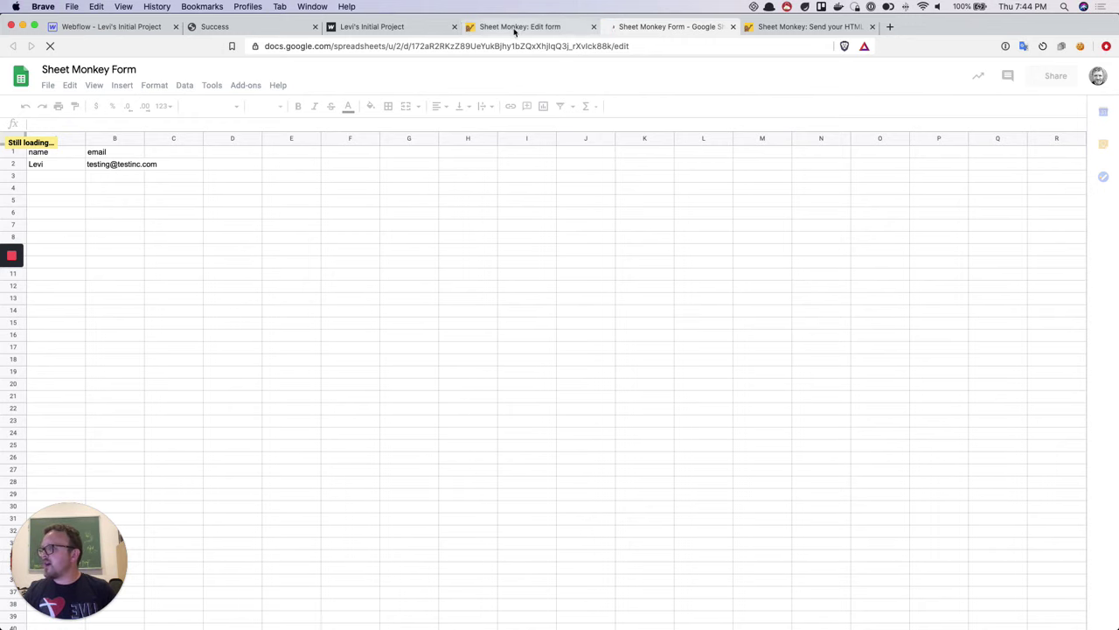
left_click(772, 27)
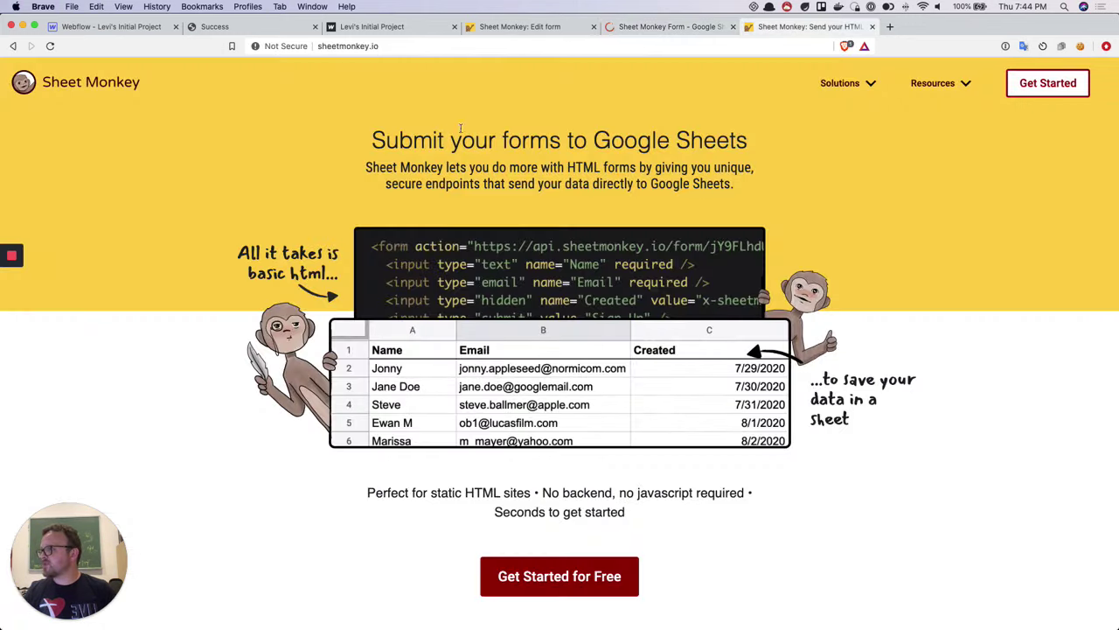